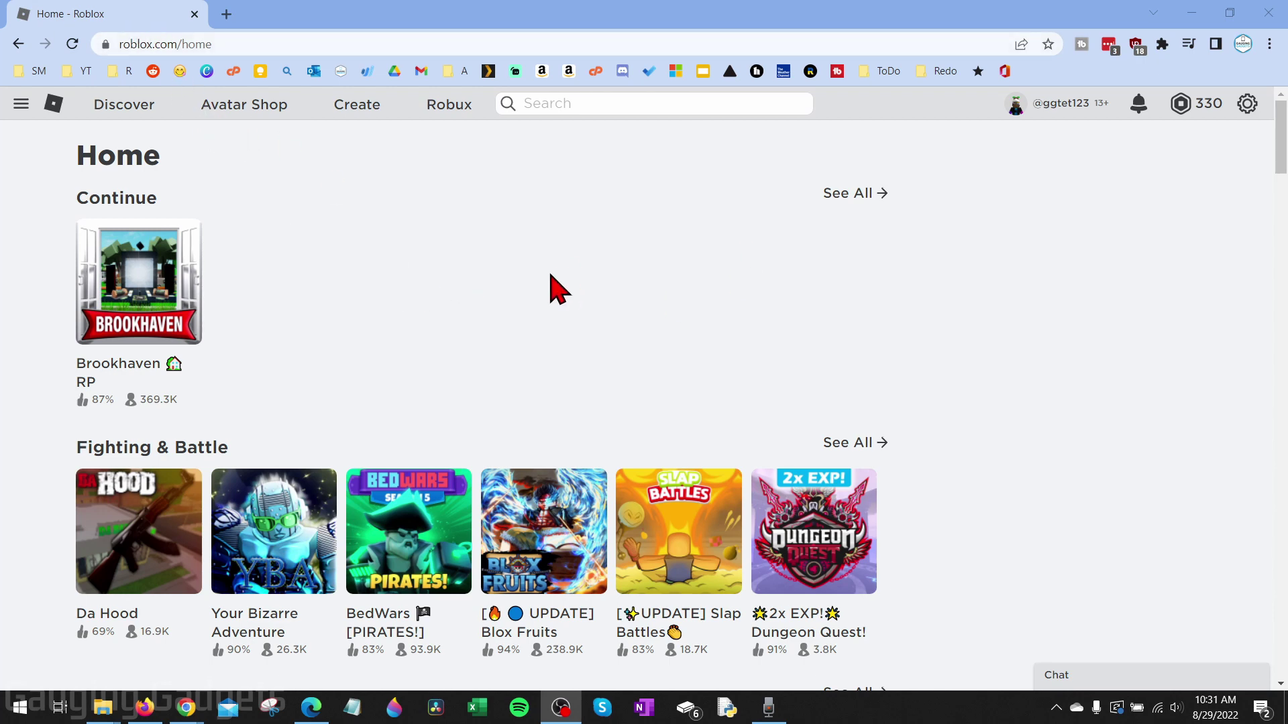
Open Settings from the gear icon menu at the top right
left_click(1255, 112)
left_click(1187, 151)
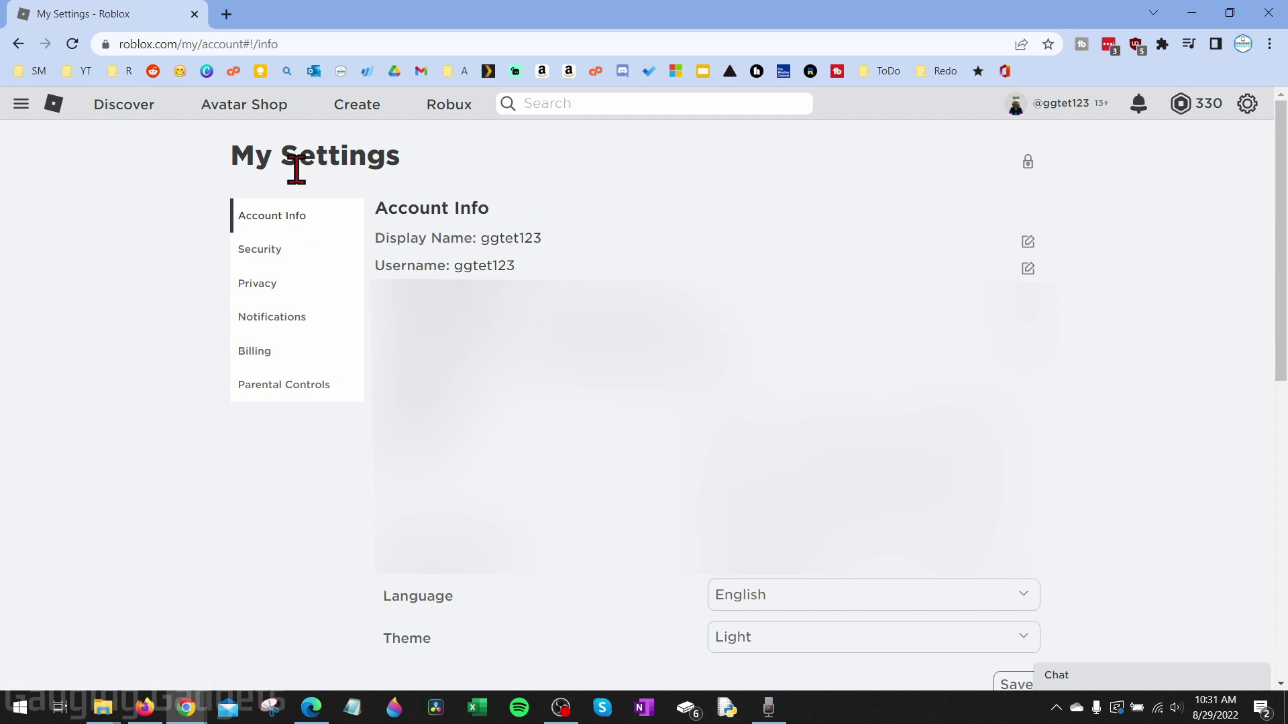
Show Billing and highlight the Premium 450 renewal date, 09/29/2022
left_click(272, 355)
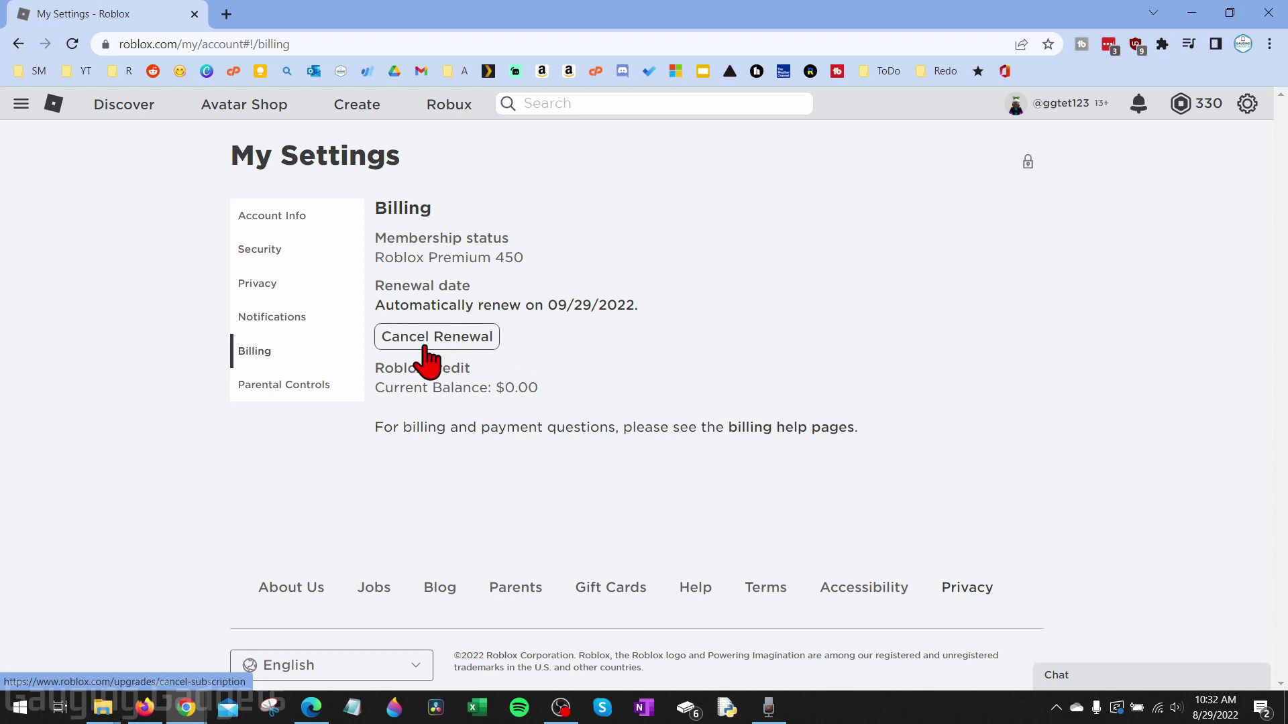
left_click_drag(548, 305, 634, 305)
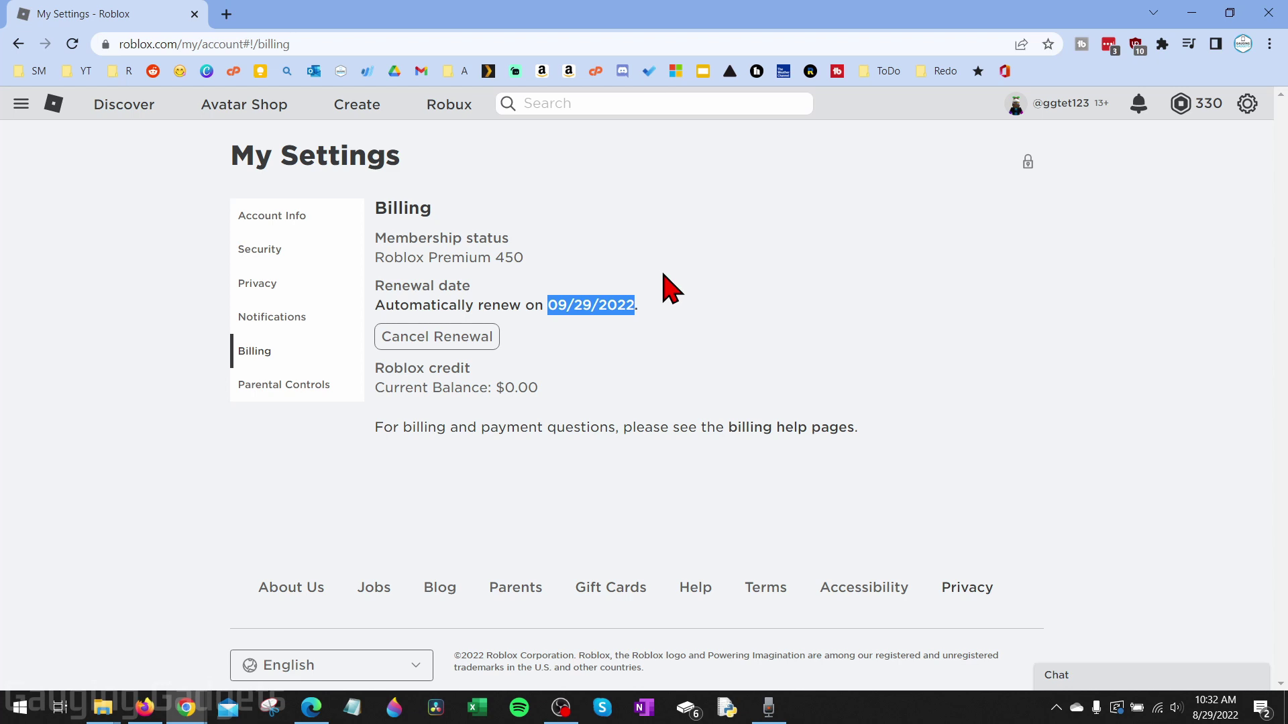
left_click(588, 252)
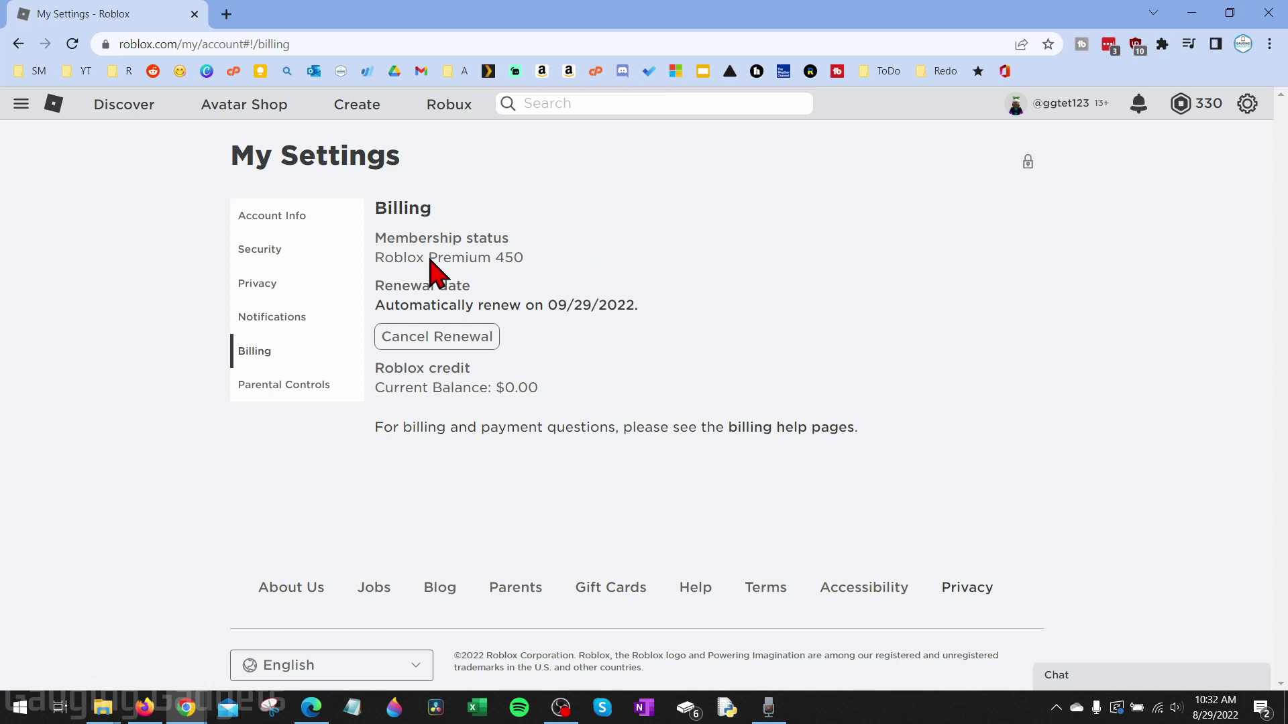
Confirm Premium renewal cancellation and give 'one-time Robux purchase' as the reason
left_click(427, 344)
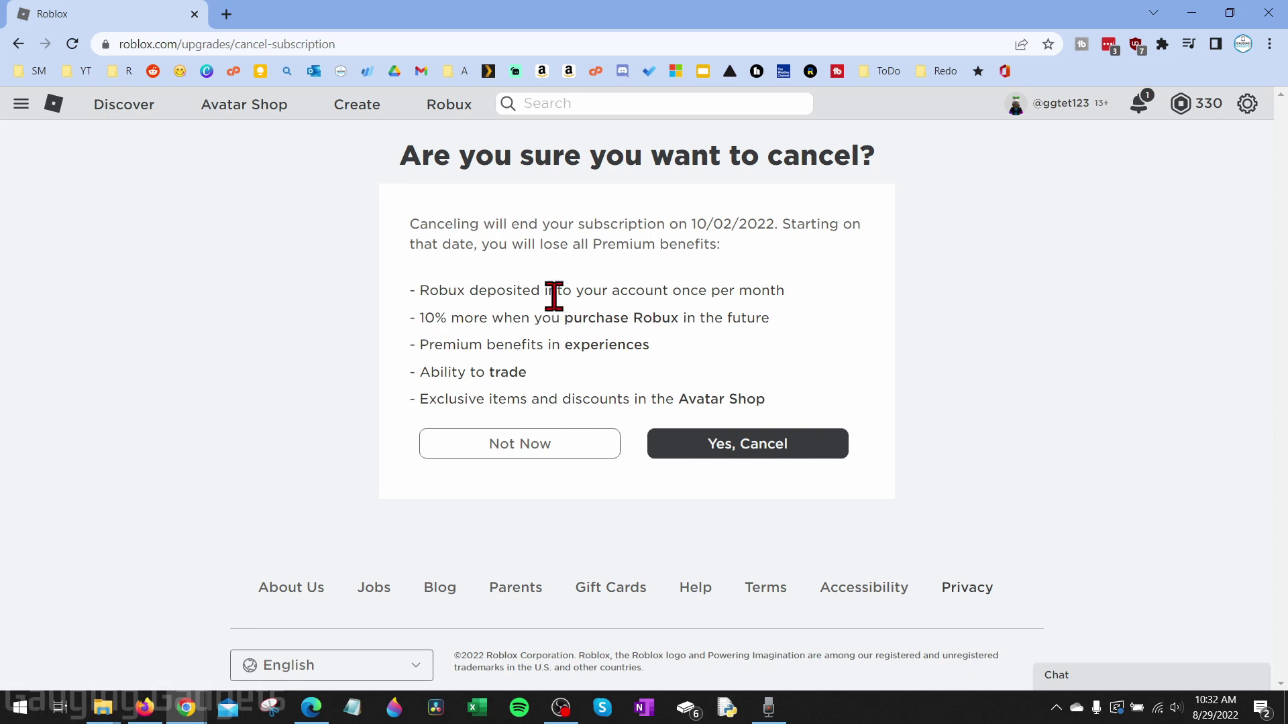
left_click(755, 462)
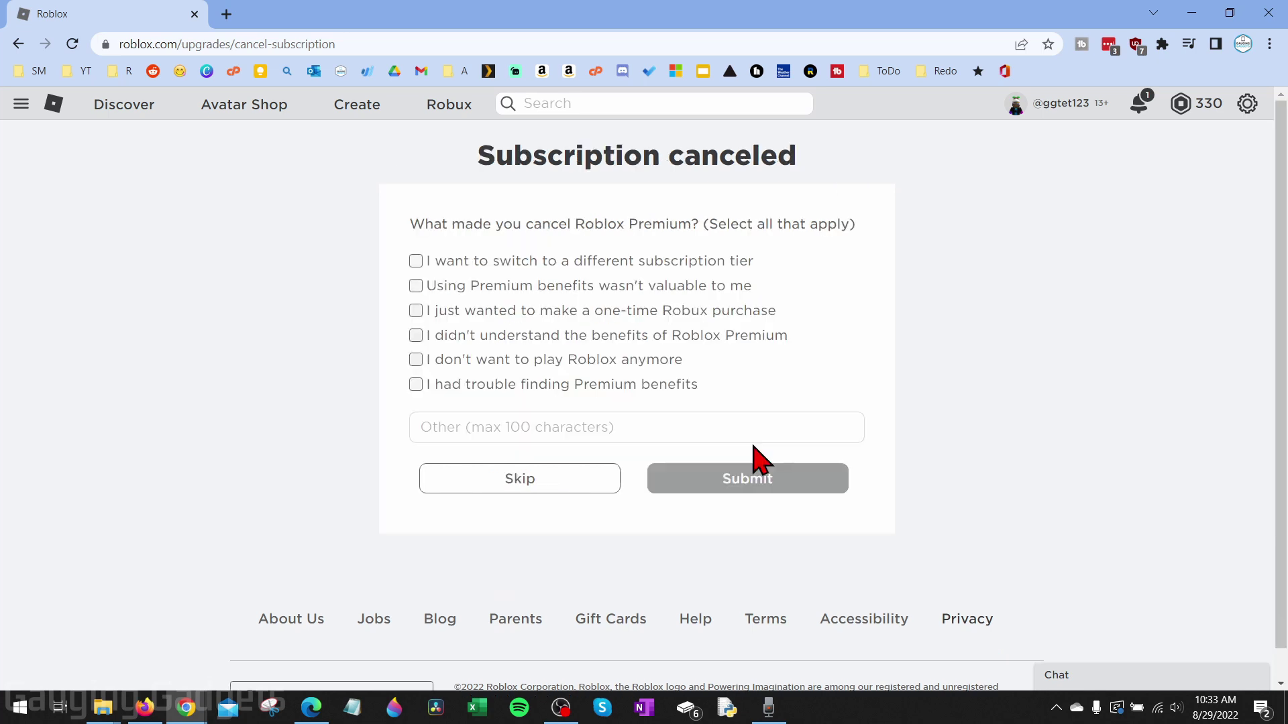
left_click(416, 310)
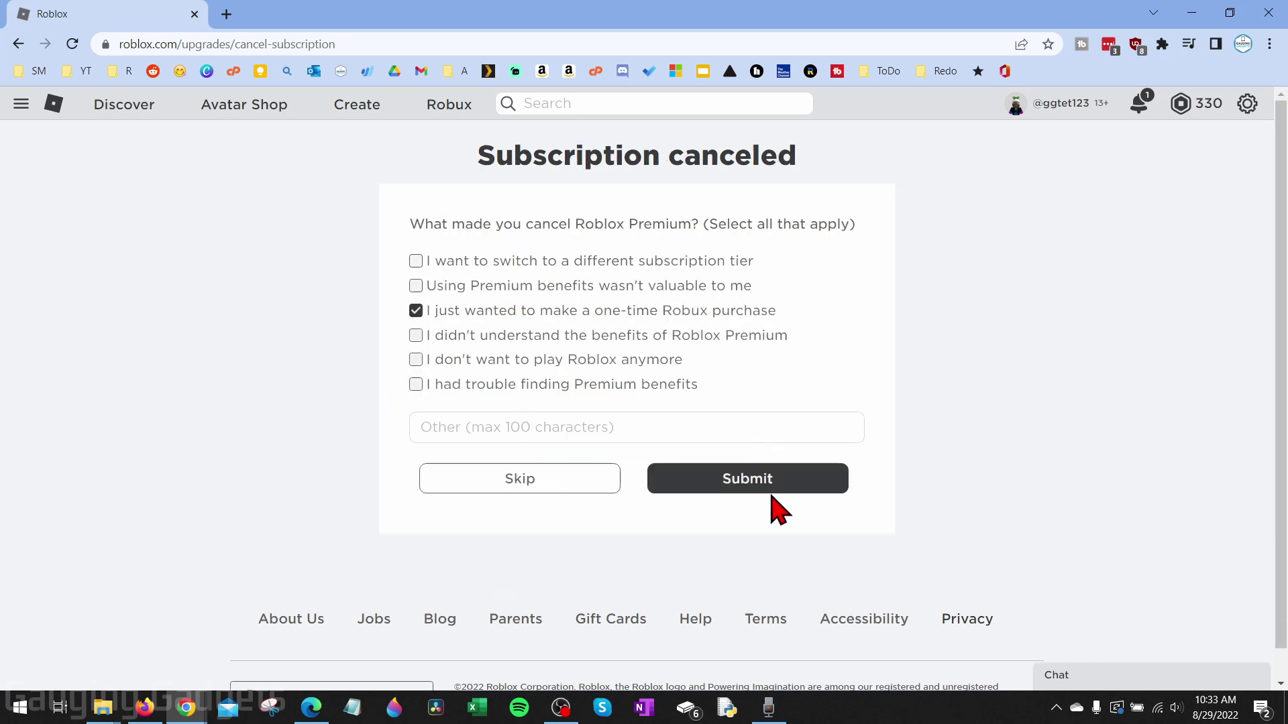